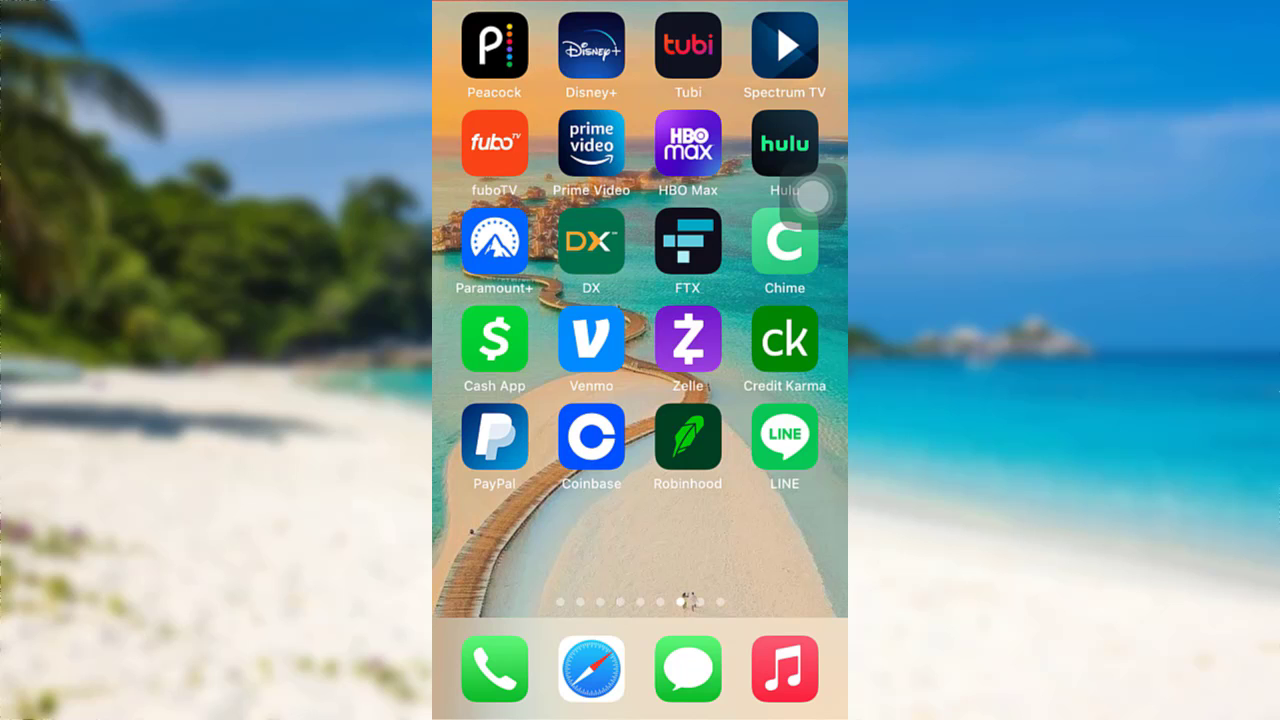
- Check LINE's in-app settings briefly, then close them
{"action": "left_click", "coordinate": [784, 436]}
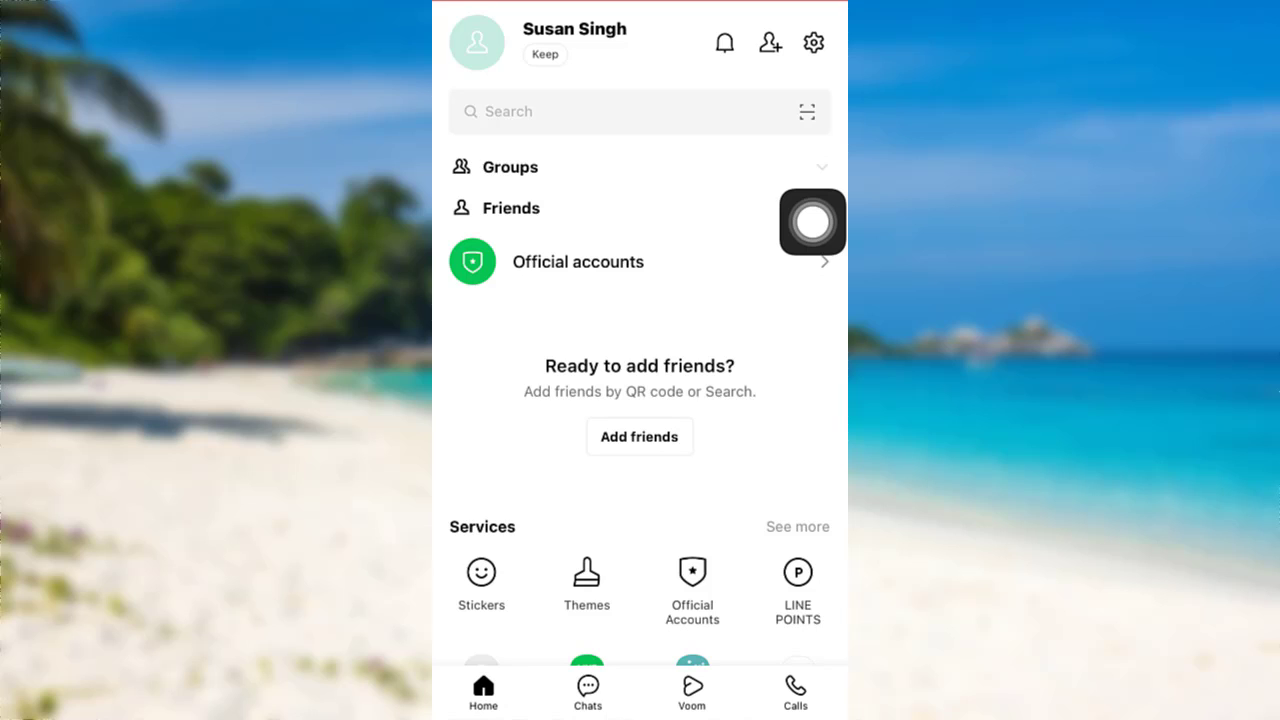
{"action": "left_click", "coordinate": [813, 42]}
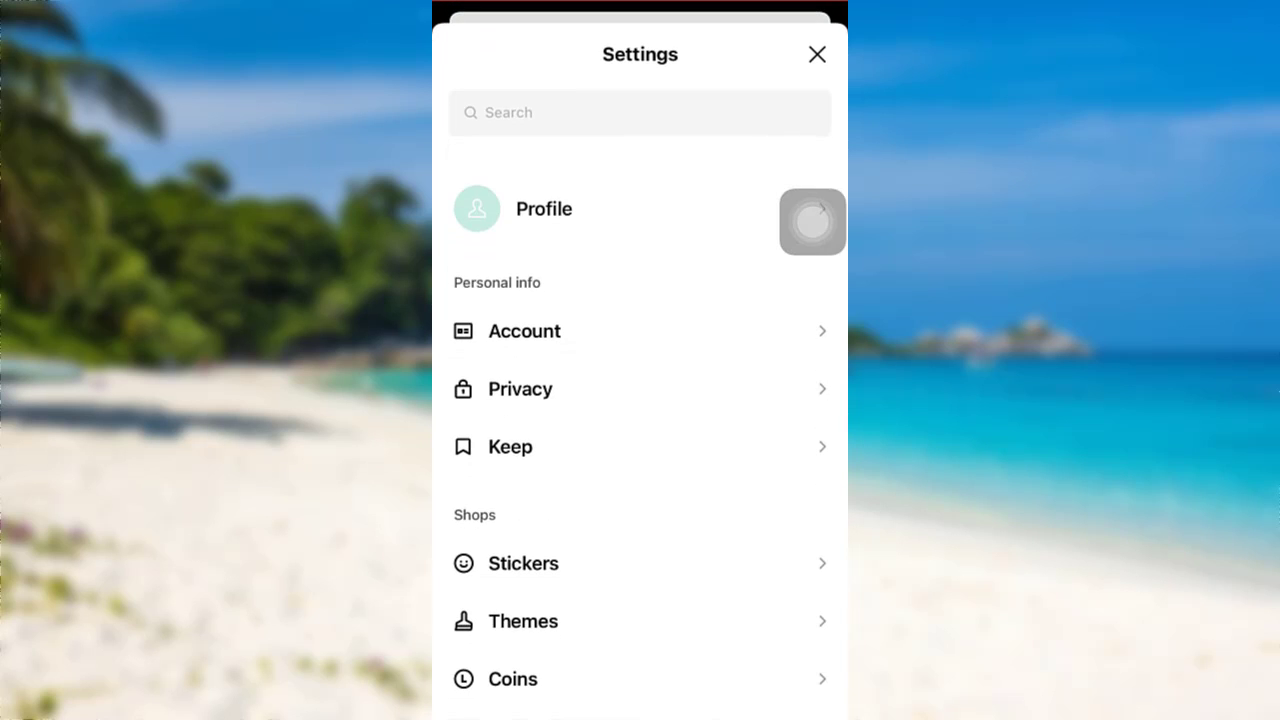
{"action": "scroll", "coordinate": [640, 360], "scroll_direction": "down", "scroll_amount": 10}
{"action": "scroll", "coordinate": [640, 400], "scroll_direction": "up", "scroll_amount": 2}
{"action": "scroll", "coordinate": [640, 400], "scroll_direction": "up", "scroll_amount": 5}
{"action": "scroll", "coordinate": [640, 400], "scroll_direction": "up", "scroll_amount": 3}
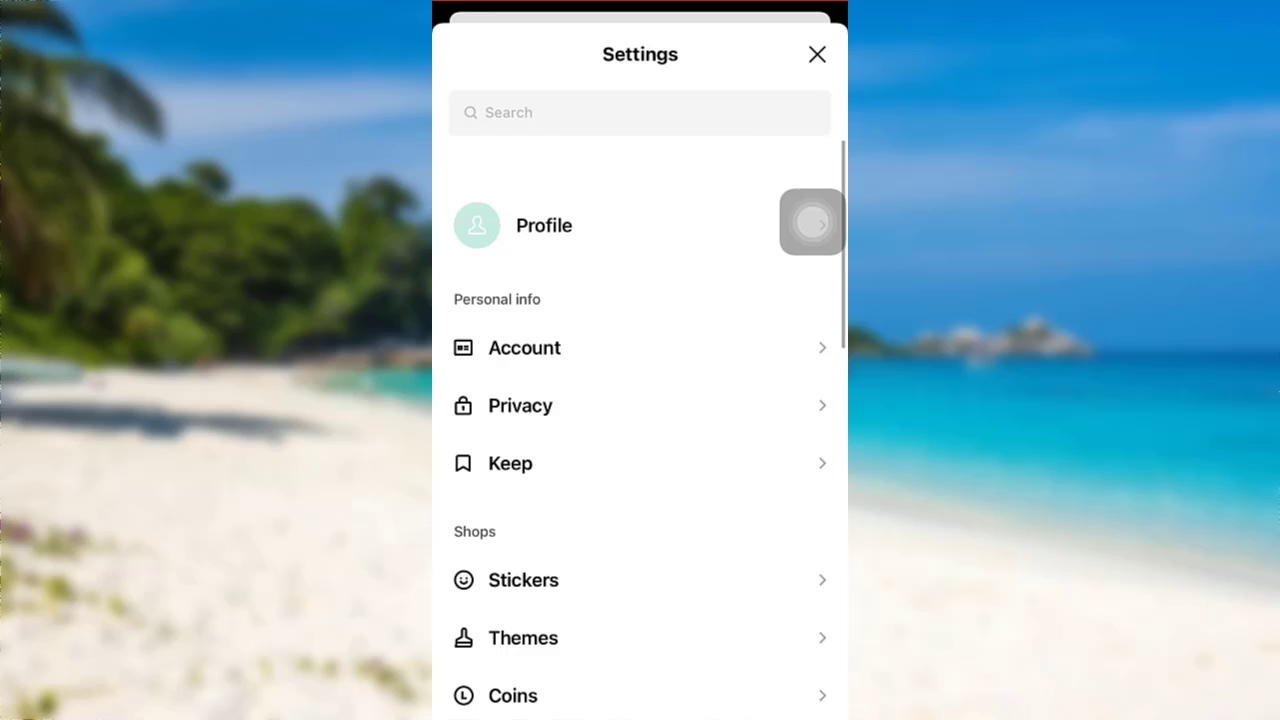
{"action": "left_click", "coordinate": [817, 54]}
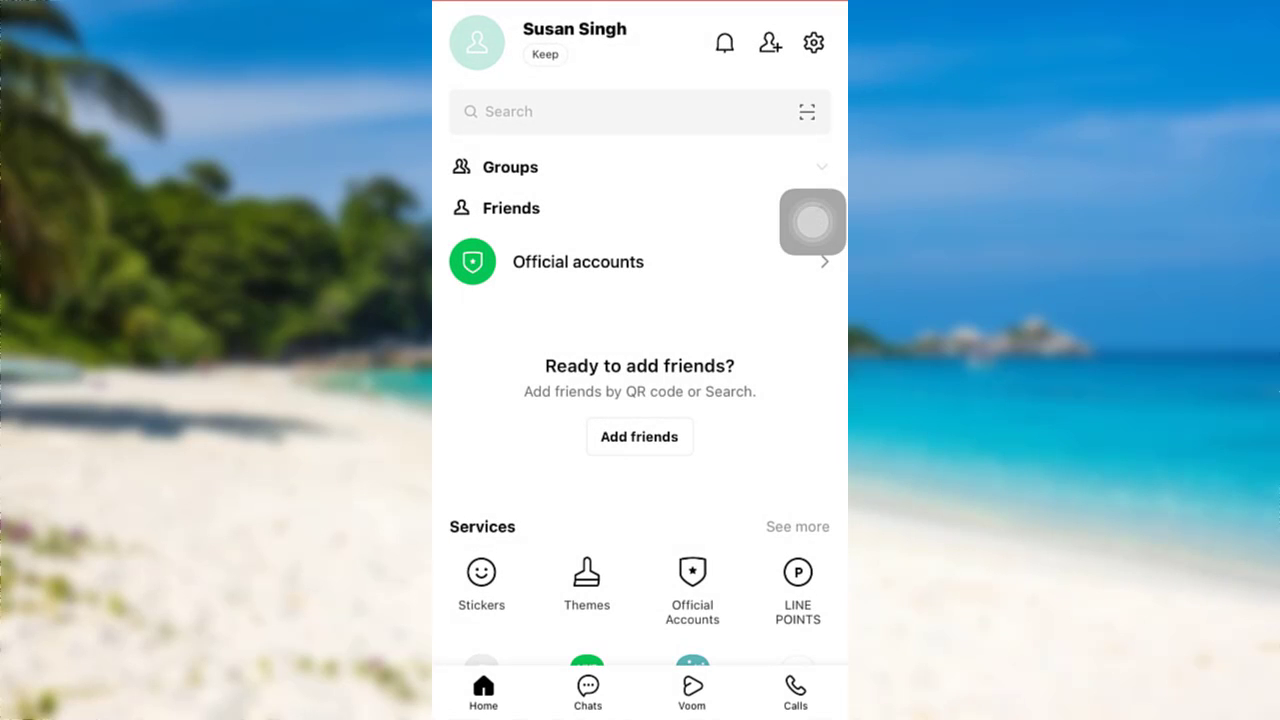
- Return to the home screen and go to Settings > General
{"action": "left_click_drag", "start_coordinate": [640, 715], "coordinate": [640, 400]}
{"action": "left_click_drag", "start_coordinate": [500, 400], "coordinate": [780, 400]}
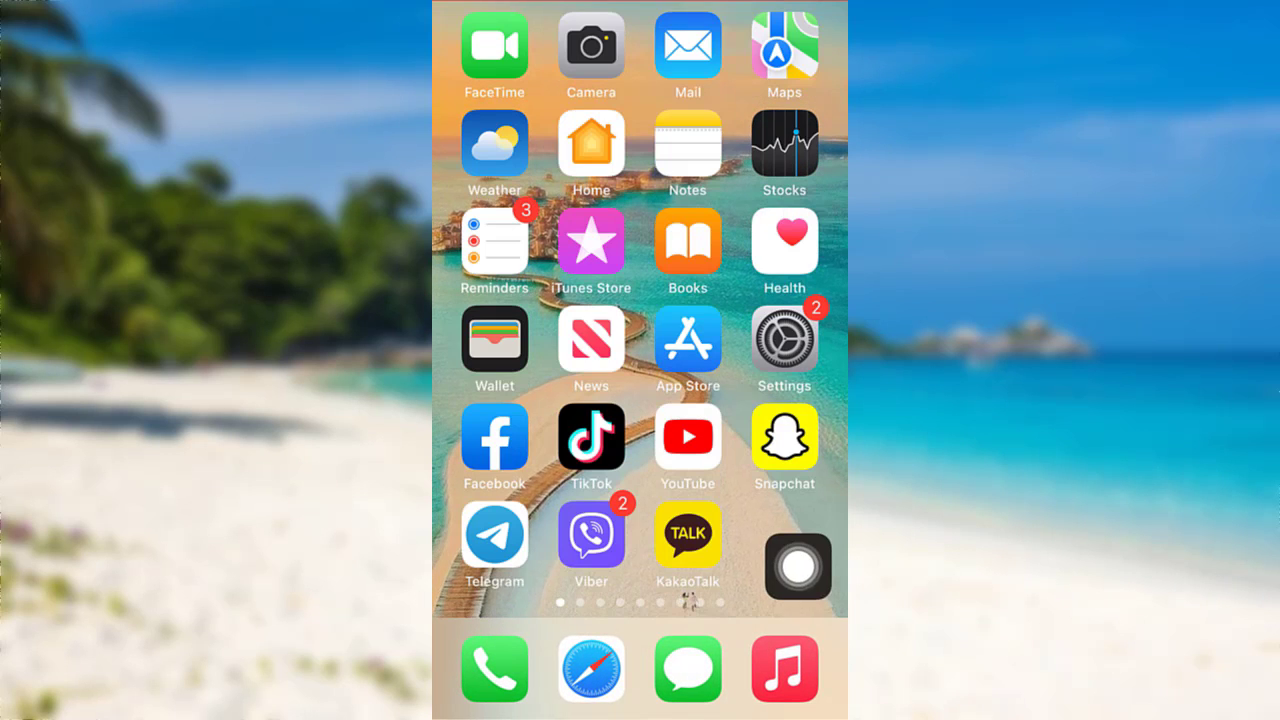
{"action": "left_click_drag", "start_coordinate": [812, 222], "coordinate": [812, 590]}
{"action": "left_click", "coordinate": [783, 337]}
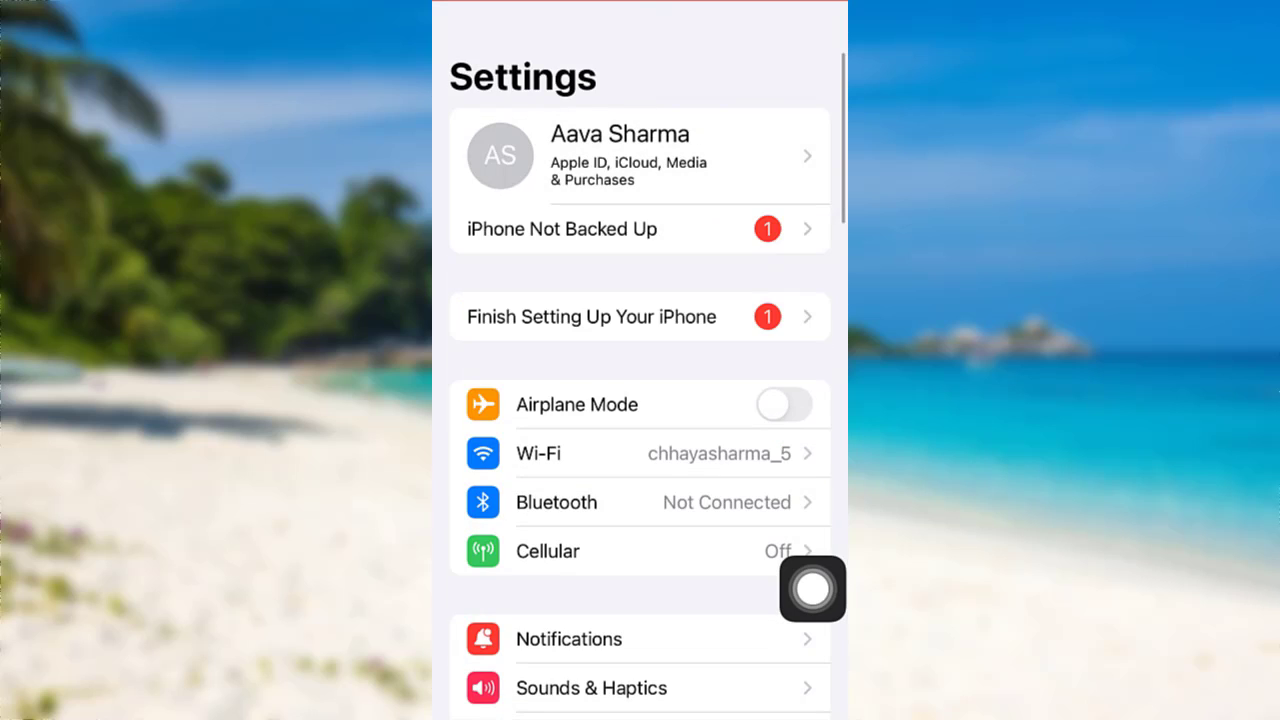
{"action": "scroll", "coordinate": [640, 400], "scroll_direction": "down", "scroll_amount": 5}
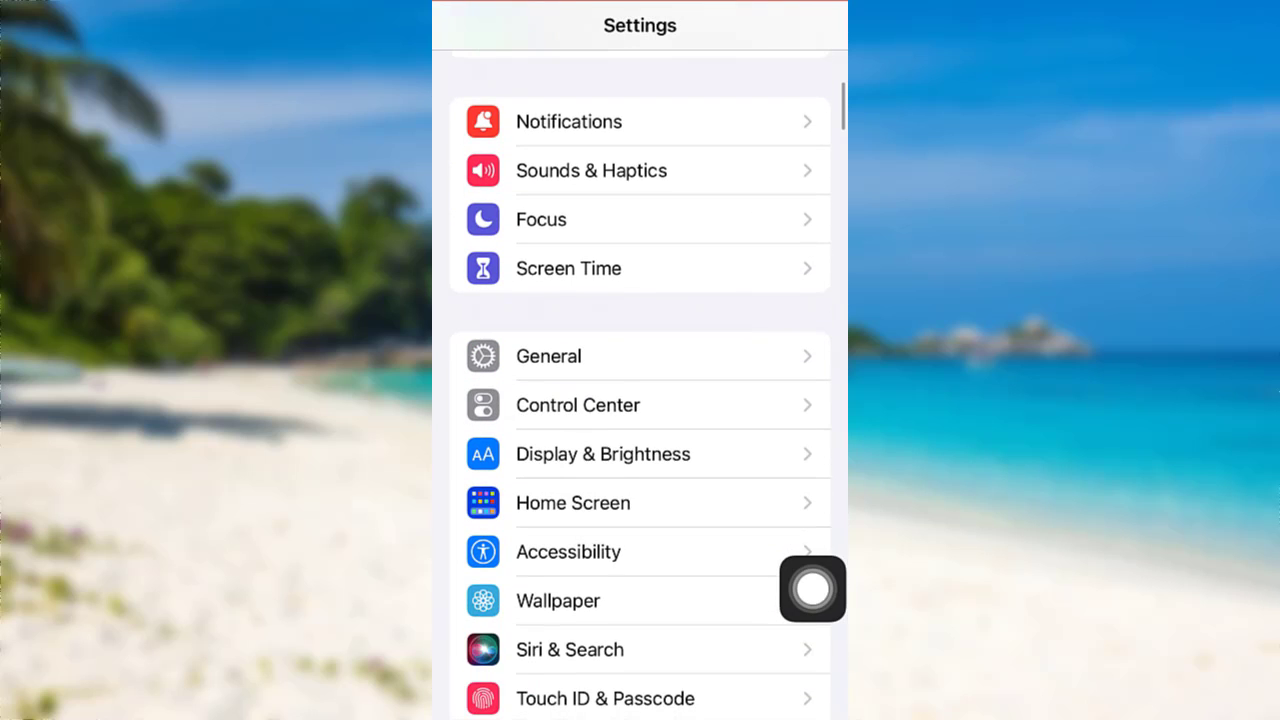
{"action": "left_click", "coordinate": [548, 356]}
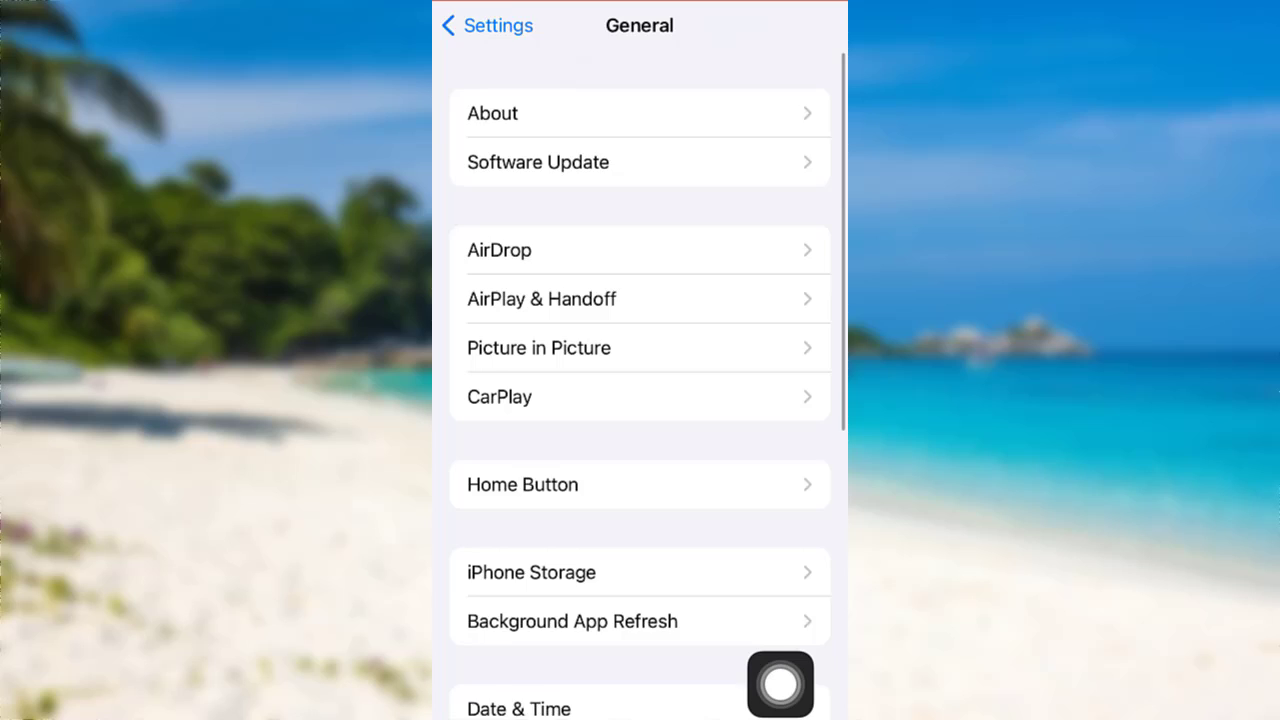
{"action": "scroll", "coordinate": [640, 400], "scroll_direction": "down", "scroll_amount": 2}
- Go to iPhone Storage and select LINE (263 MB app, 93 MB data) from the app list
{"action": "left_click", "coordinate": [531, 447]}
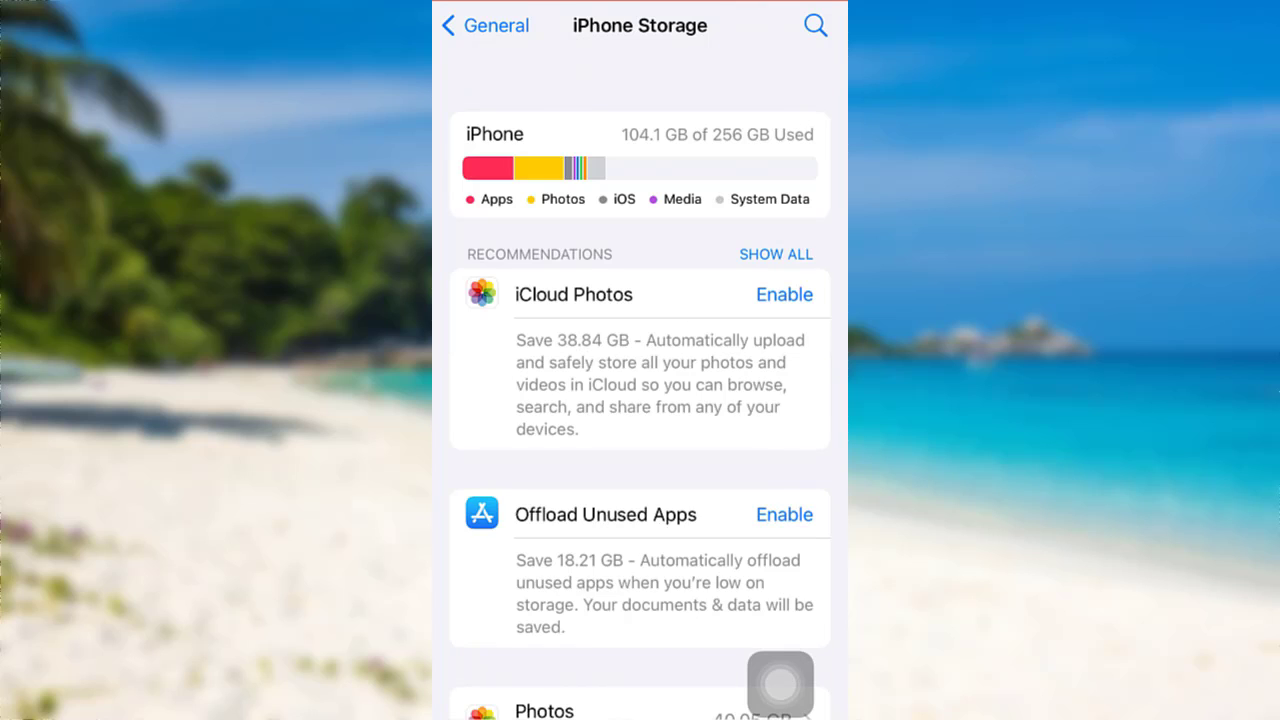
{"action": "scroll", "coordinate": [640, 400], "scroll_direction": "down", "scroll_amount": 5}
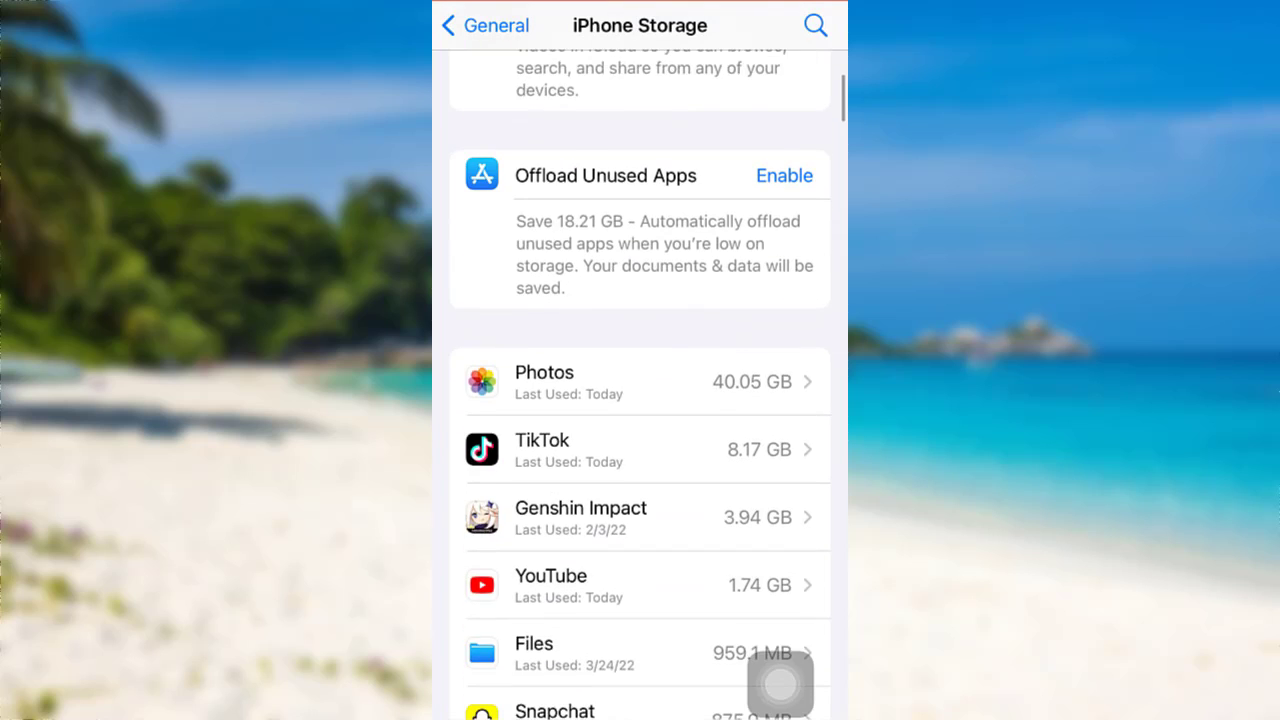
{"action": "scroll", "coordinate": [640, 400], "scroll_direction": "down", "scroll_amount": 5}
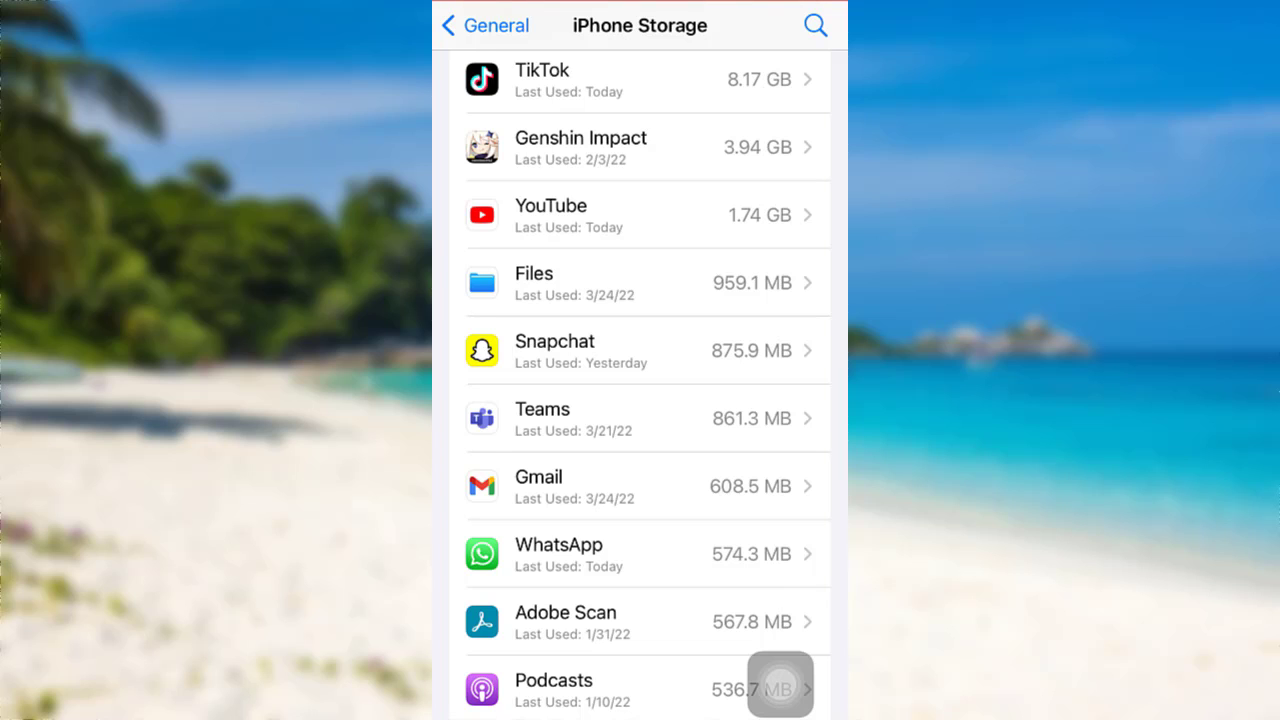
{"action": "scroll", "coordinate": [640, 400], "scroll_direction": "down", "scroll_amount": 10}
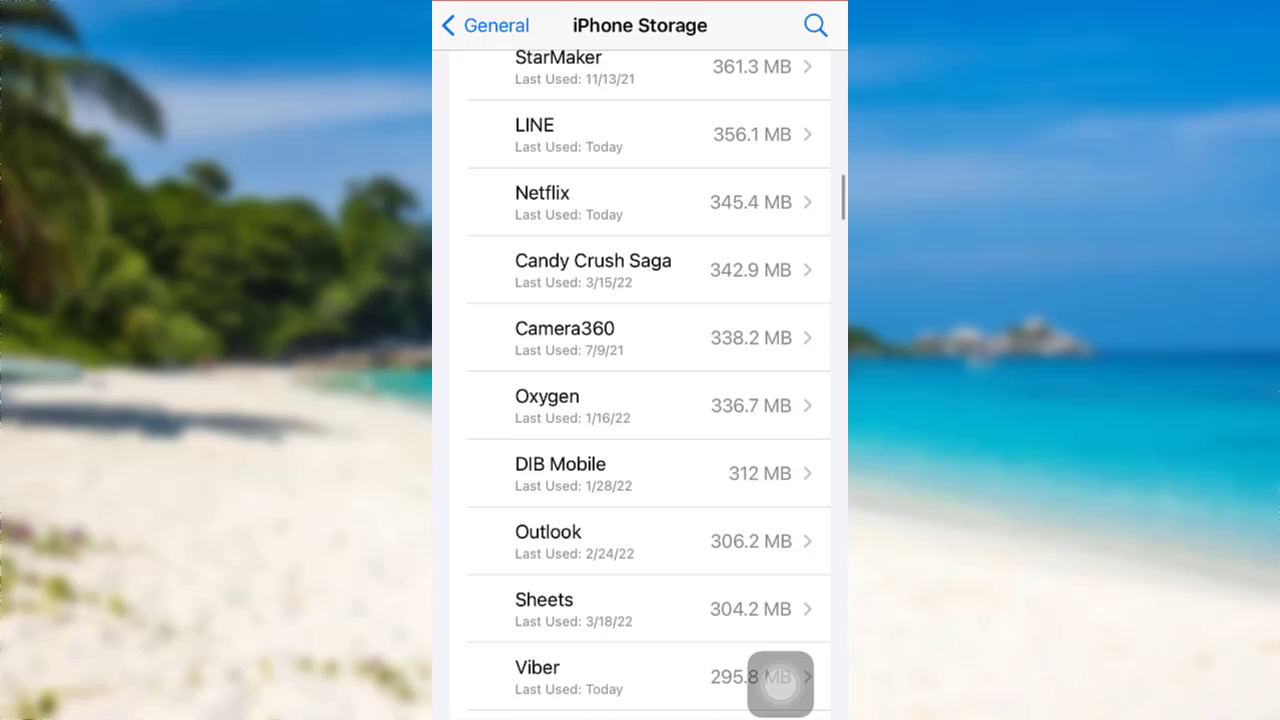
{"action": "scroll", "coordinate": [640, 400], "scroll_direction": "up", "scroll_amount": 3}
{"action": "scroll", "coordinate": [640, 400], "scroll_direction": "up", "scroll_amount": 1}
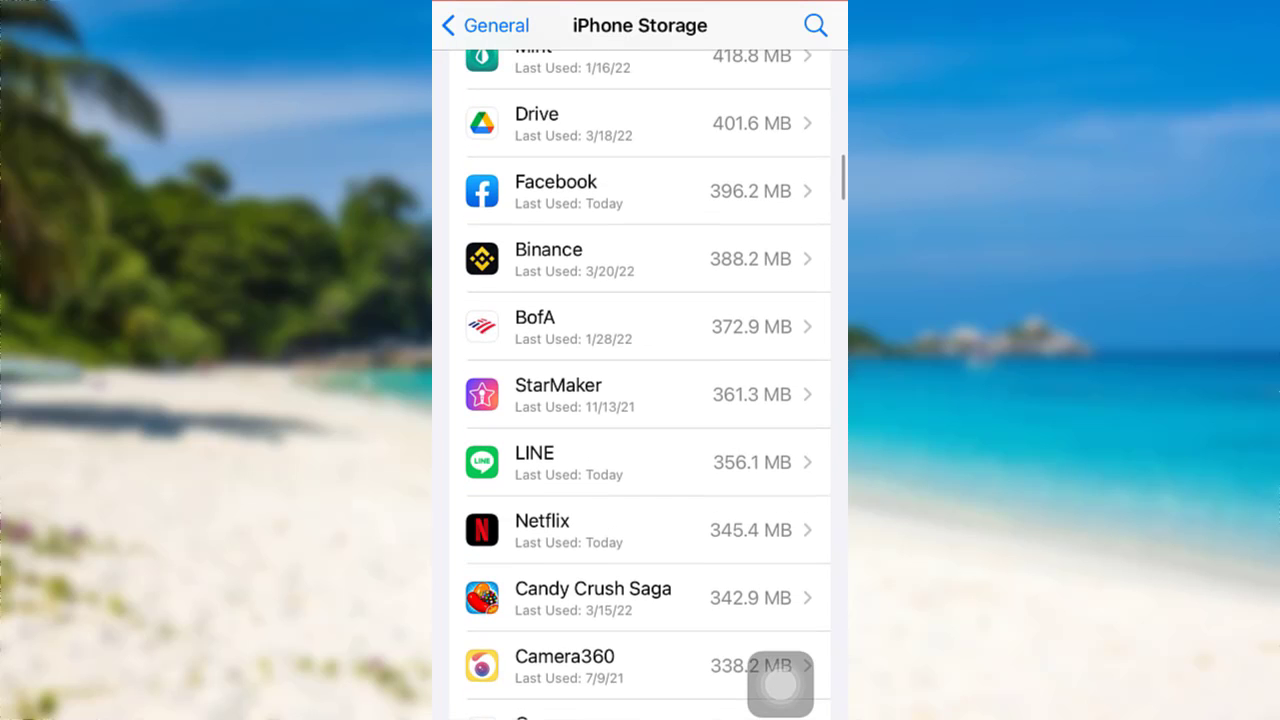
{"action": "left_click", "coordinate": [640, 462]}
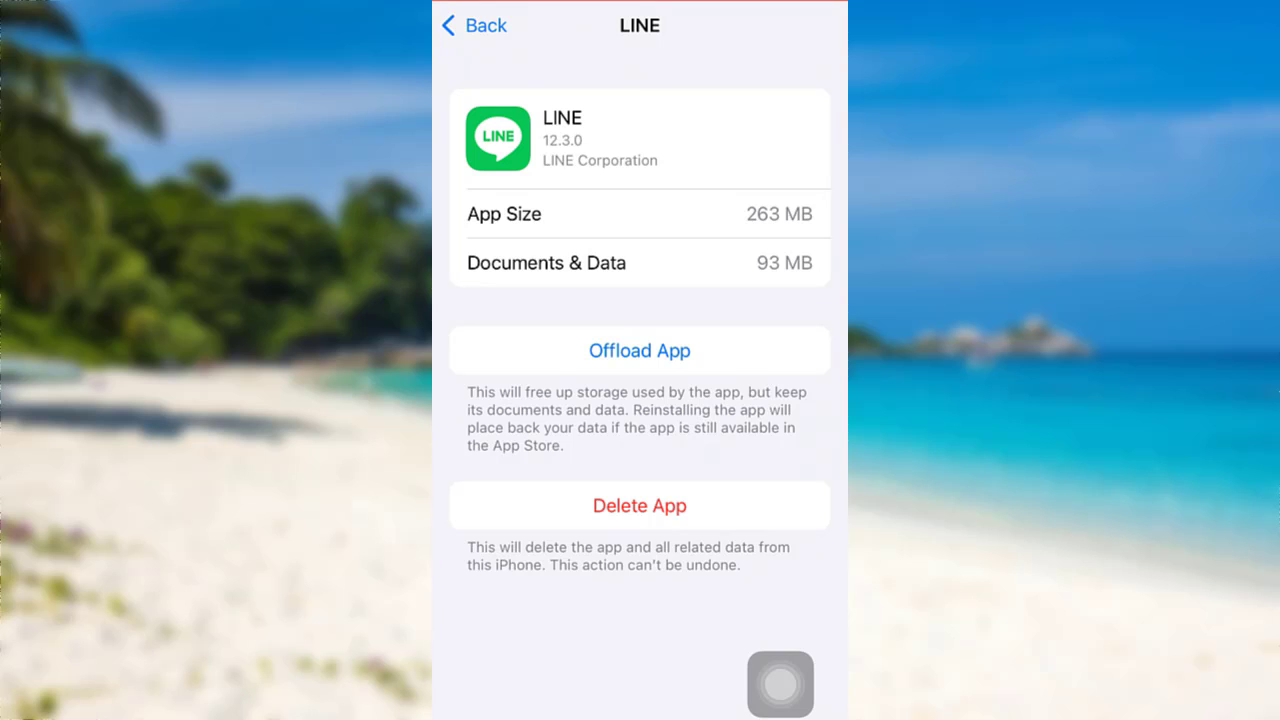
{"action": "left_click", "coordinate": [640, 350]}
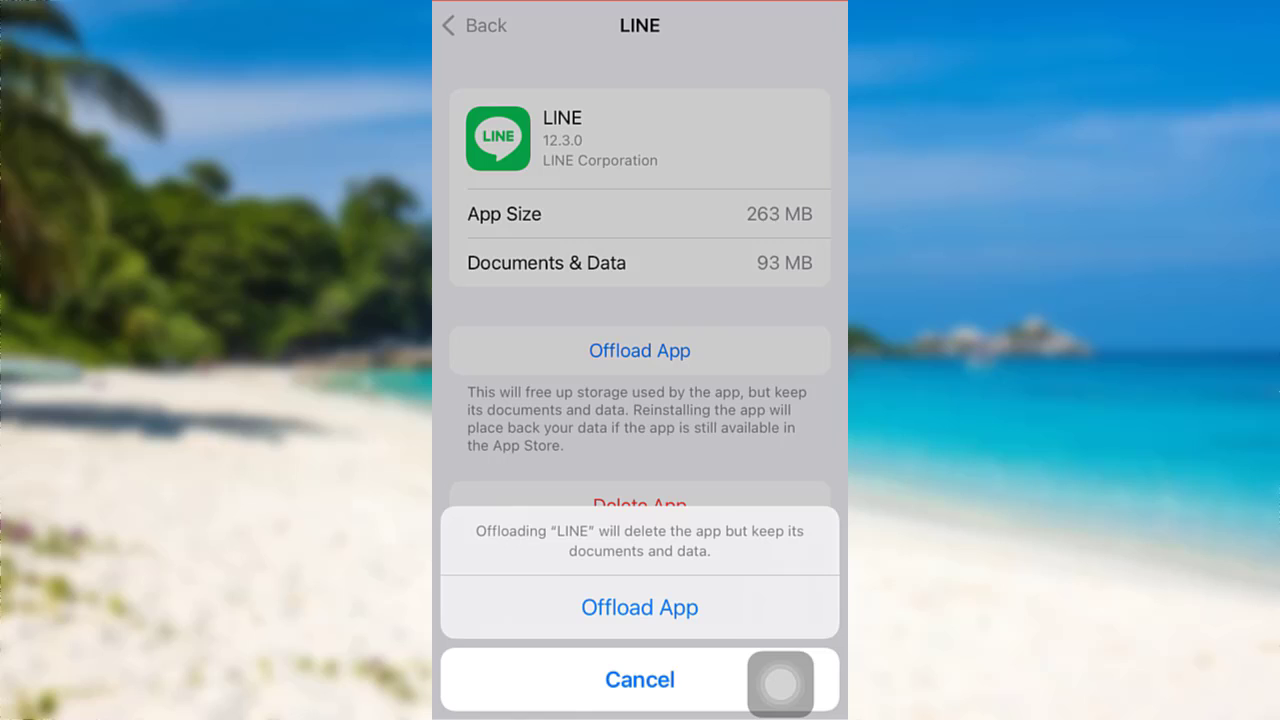